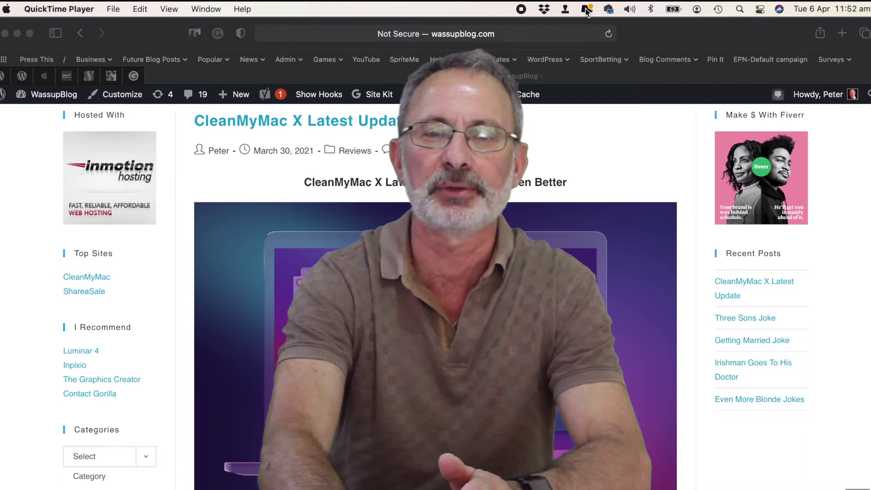
- Open CleanMyMac X's menu bar status panel with protection, disk, memory, battery and trash readings
{"action": "left_click", "coordinate": [587, 10]}
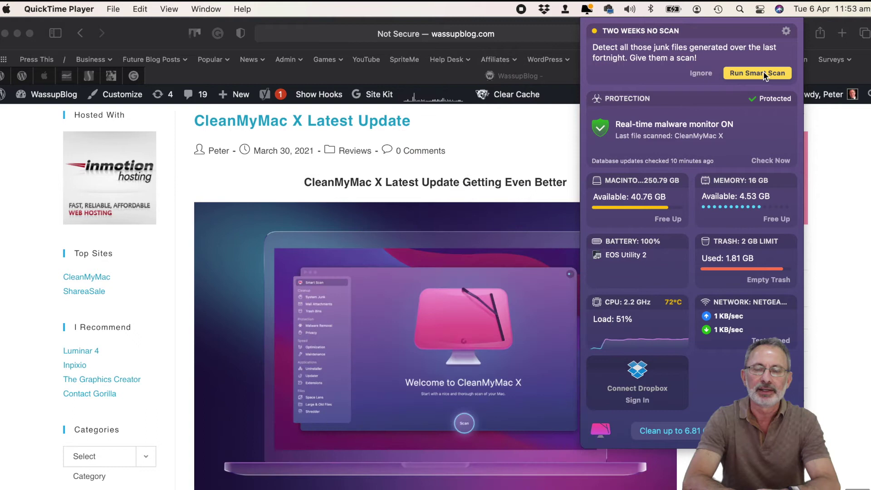
- Start a Smart Scan and read through the version 4.8.2 What's New notes
{"action": "left_click", "coordinate": [765, 74]}
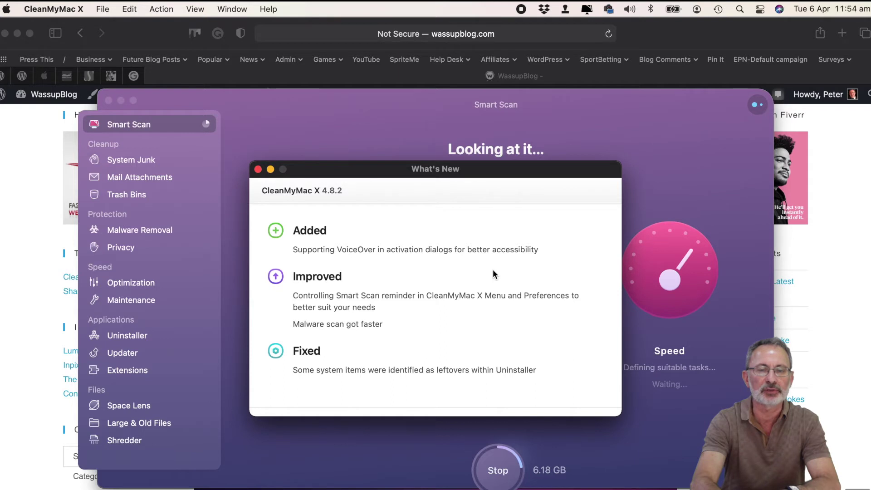
{"action": "scroll", "coordinate": [493, 271], "scroll_direction": "down", "scroll_amount": 3}
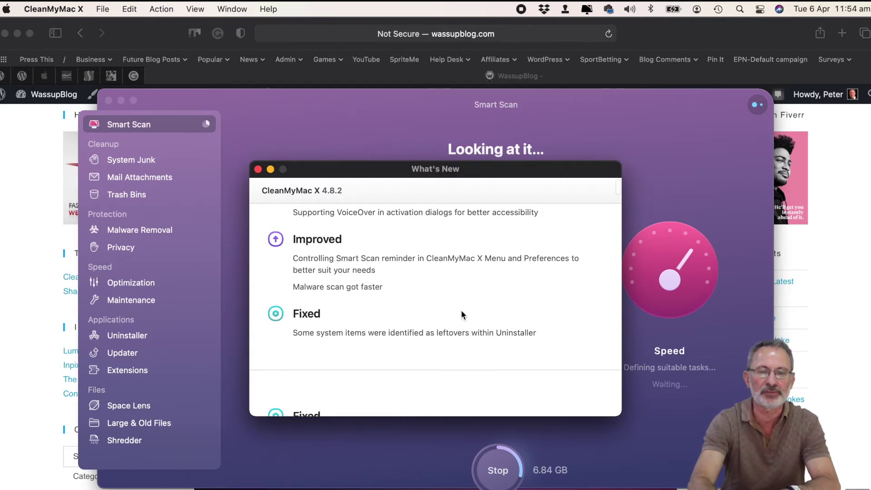
{"action": "scroll", "coordinate": [461, 311], "scroll_direction": "down", "scroll_amount": 3}
{"action": "scroll", "coordinate": [461, 309], "scroll_direction": "down", "scroll_amount": 3}
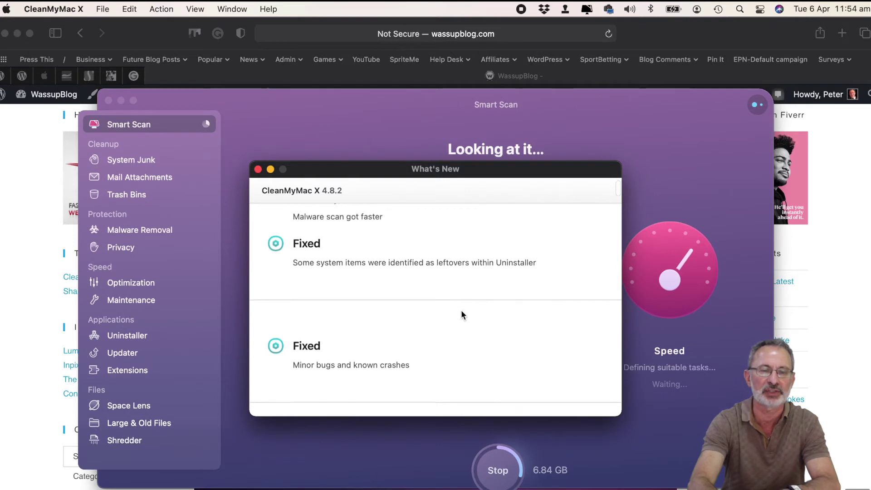
{"action": "scroll", "coordinate": [461, 309], "scroll_direction": "up", "scroll_amount": 6}
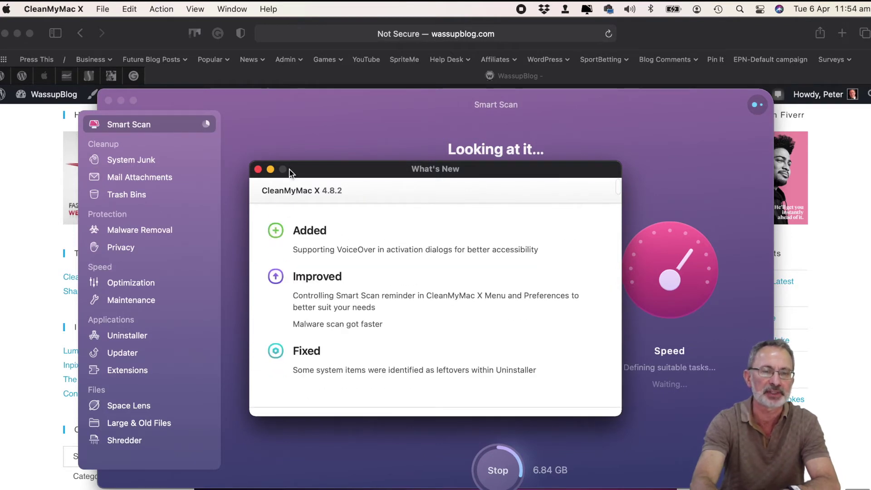
- Close the What's New notes and let the Smart Scan finish with 6.84 GB found
{"action": "left_click", "coordinate": [258, 170]}
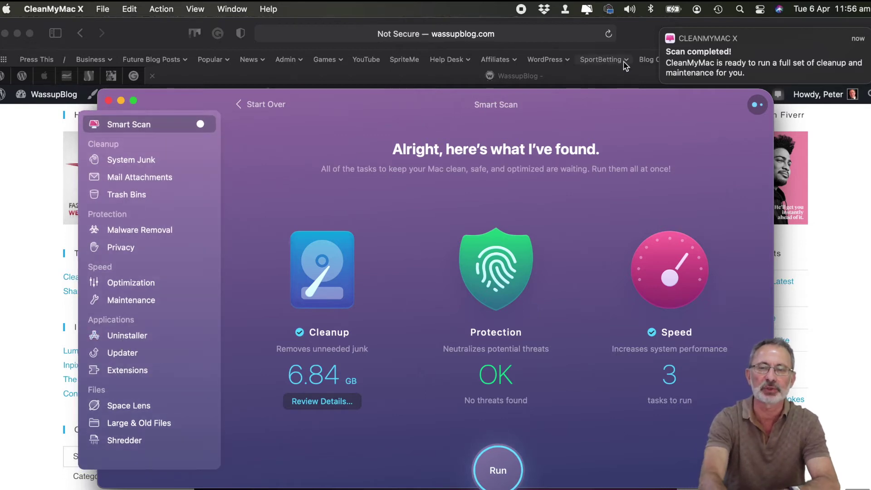
- Dismiss the scan notification and keep the three Speed tasks selected alongside Cleanup
{"action": "left_click", "coordinate": [662, 29]}
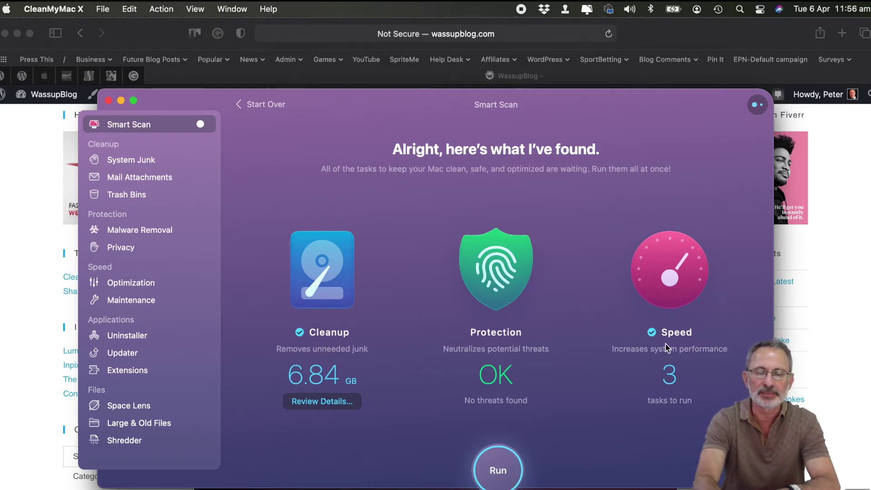
{"action": "left_click", "coordinate": [652, 333]}
{"action": "left_click", "coordinate": [652, 332]}
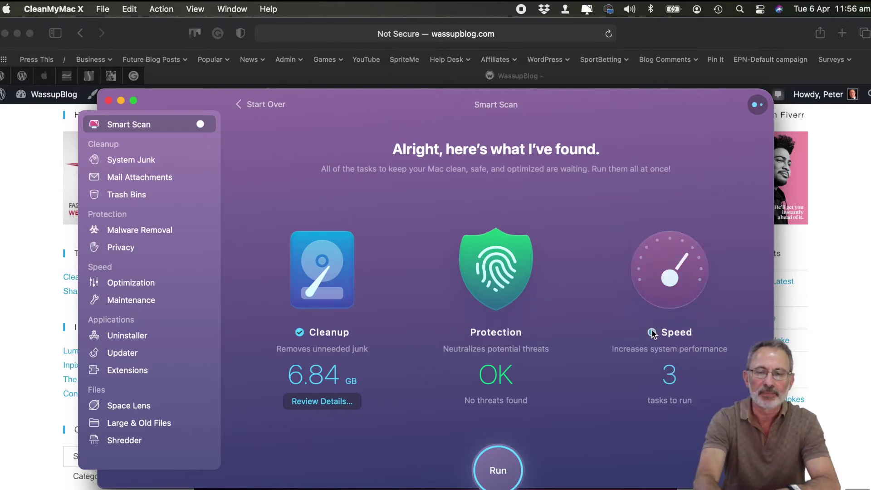
{"action": "mouse_move", "coordinate": [667, 402]}
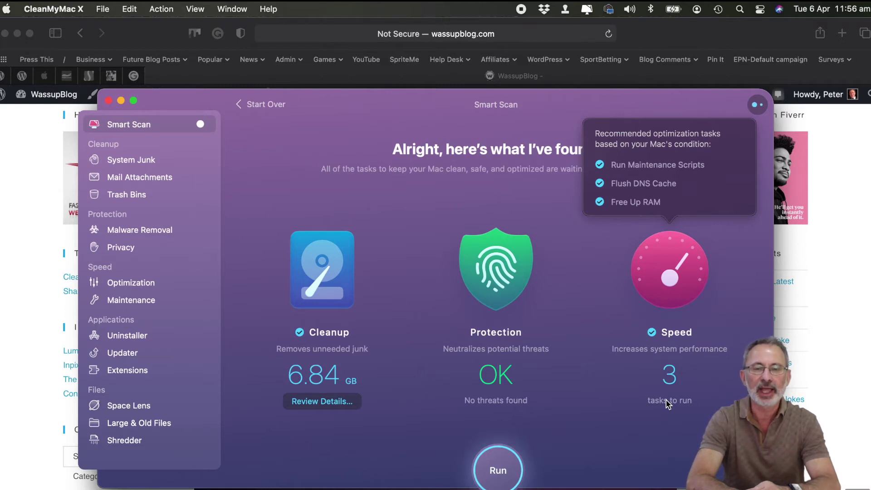
- Run the cleanup, quitting Safari, to remove 6.84 GB of junk and run 3 speed tasks
{"action": "left_click", "coordinate": [498, 470]}
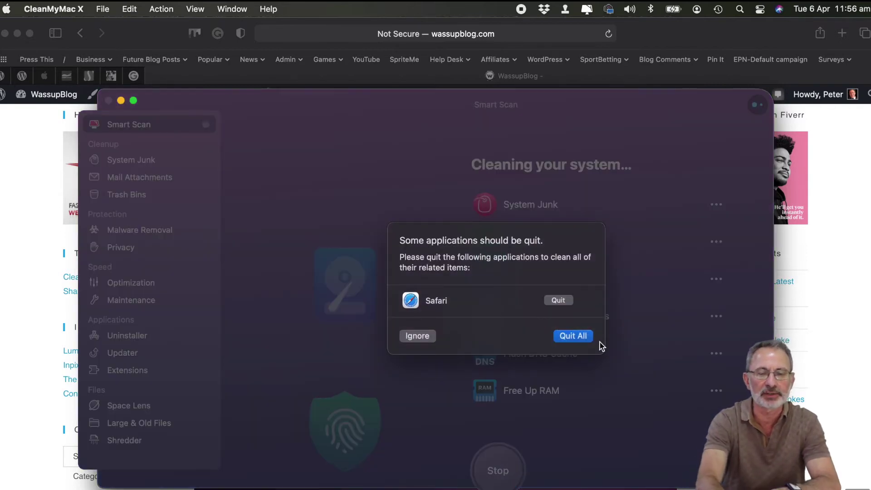
{"action": "left_click", "coordinate": [574, 339]}
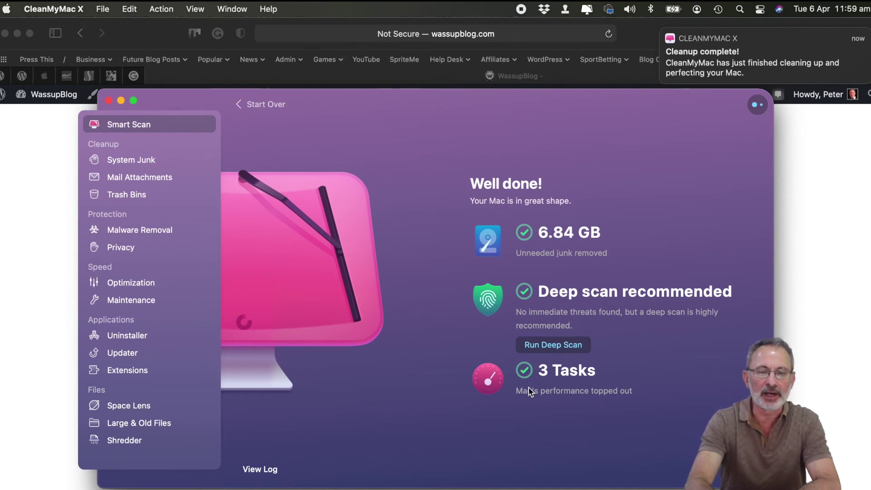
- View the cleanup log: System Junk 4.77 GB, Trash Bins 1.84 GB, Mail Attachments 225.4 MB
{"action": "left_click", "coordinate": [261, 470]}
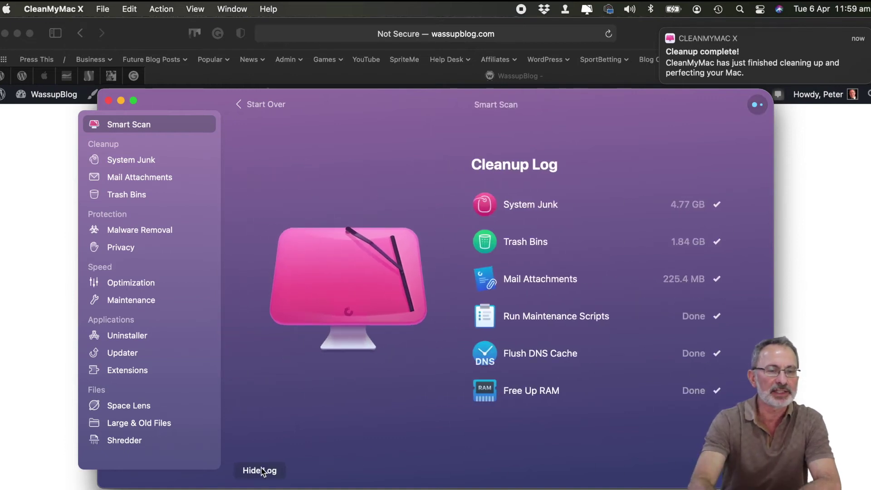
- Check TeamViewer.app in the Uninstaller's list of all applications
{"action": "left_click", "coordinate": [126, 339]}
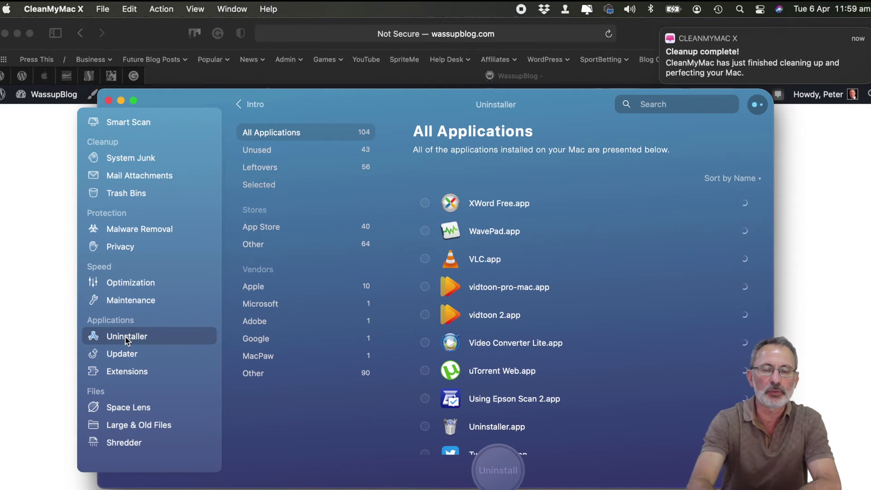
{"action": "scroll", "coordinate": [595, 281], "scroll_direction": "down", "scroll_amount": 4}
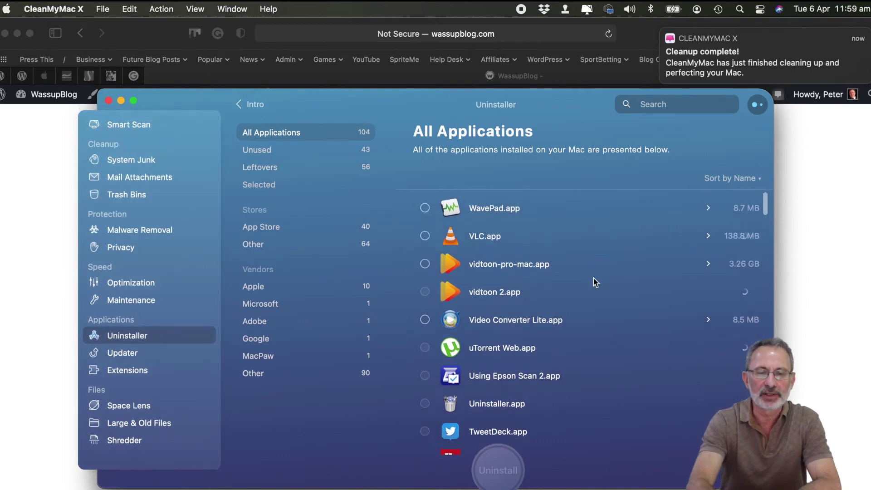
{"action": "scroll", "coordinate": [595, 282], "scroll_direction": "down", "scroll_amount": 4}
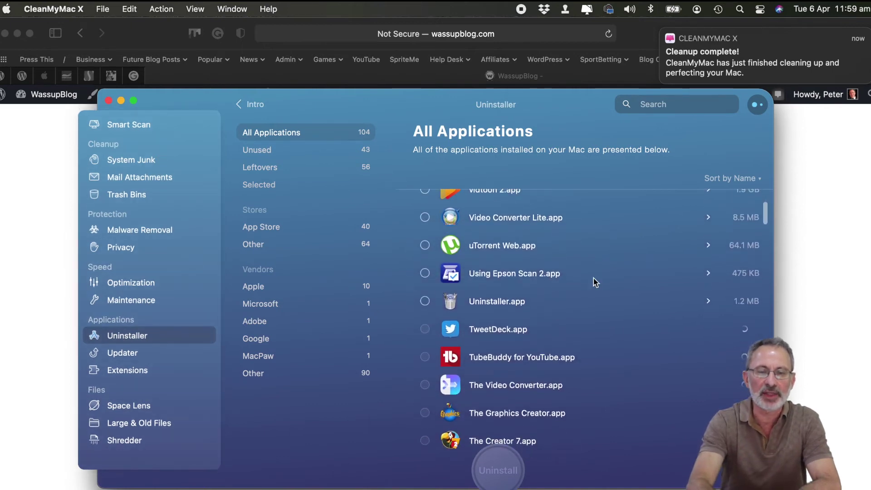
{"action": "scroll", "coordinate": [596, 282], "scroll_direction": "down", "scroll_amount": 3}
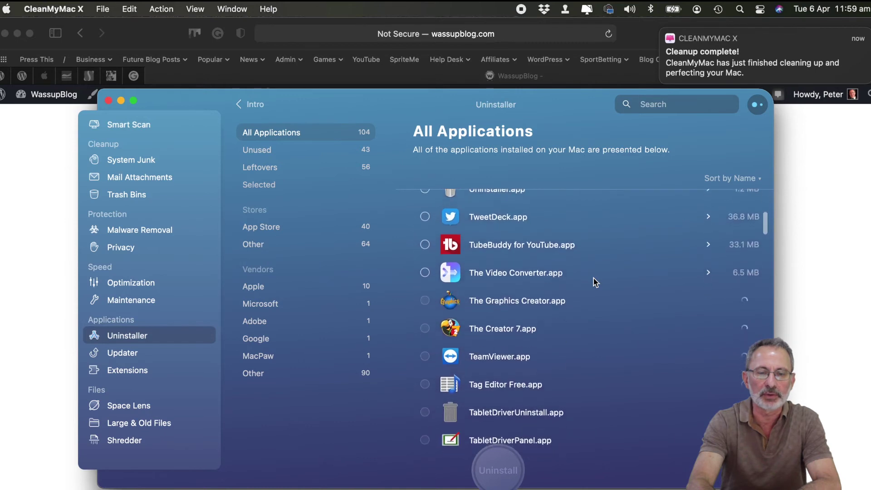
{"action": "scroll", "coordinate": [589, 283], "scroll_direction": "down", "scroll_amount": 1}
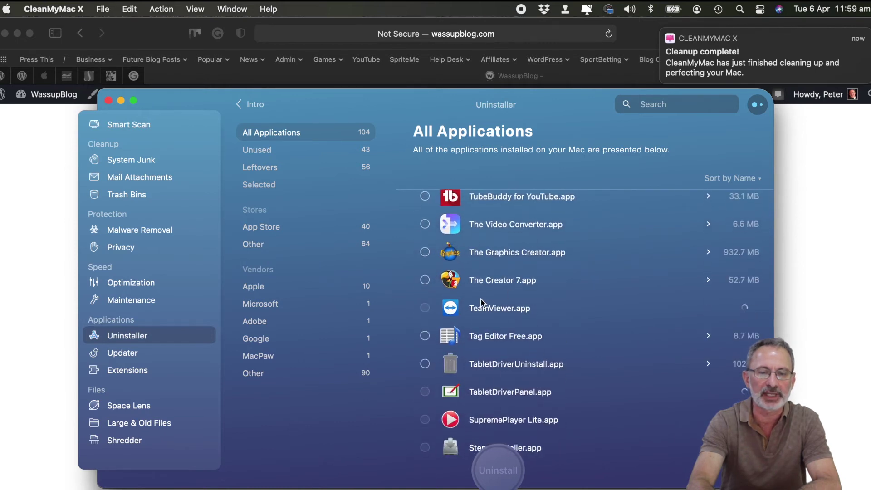
{"action": "left_click", "coordinate": [424, 308]}
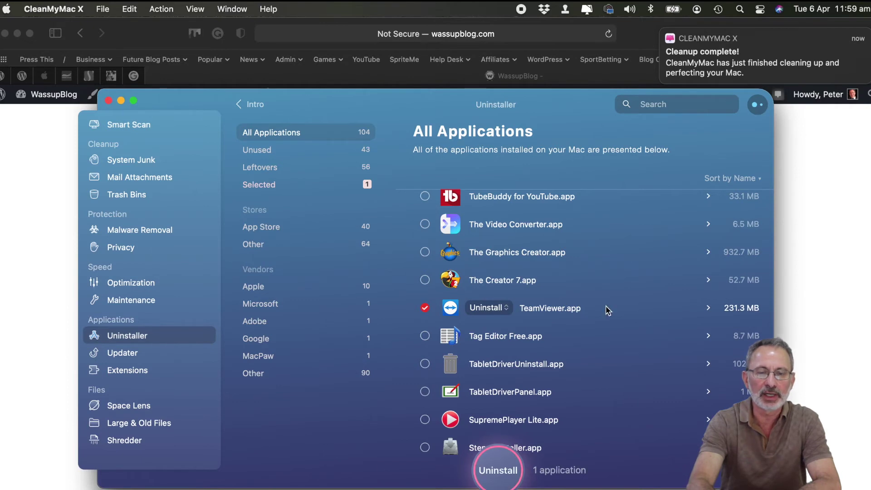
- Uninstall TeamViewer.app, freeing 231.3 MB
{"action": "scroll", "coordinate": [607, 307], "scroll_direction": "down", "scroll_amount": 2}
{"action": "scroll", "coordinate": [606, 306], "scroll_direction": "down", "scroll_amount": 2}
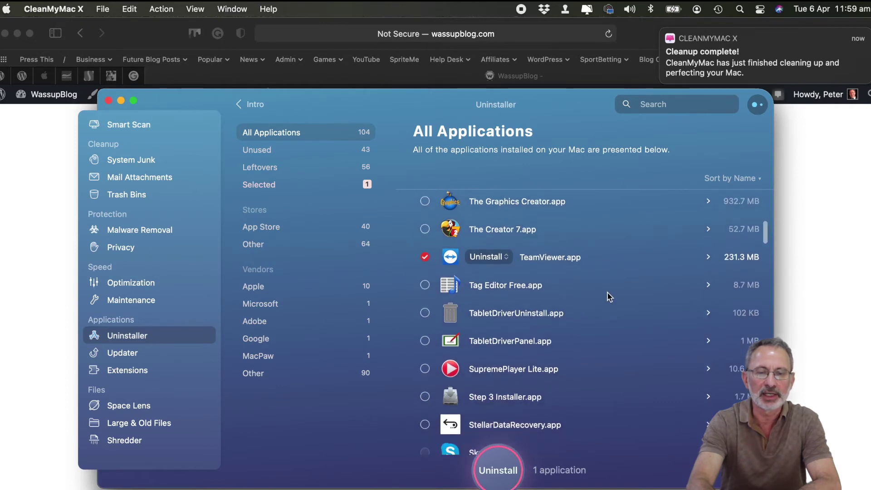
{"action": "scroll", "coordinate": [606, 299], "scroll_direction": "down", "scroll_amount": 2}
{"action": "scroll", "coordinate": [607, 293], "scroll_direction": "down", "scroll_amount": 5}
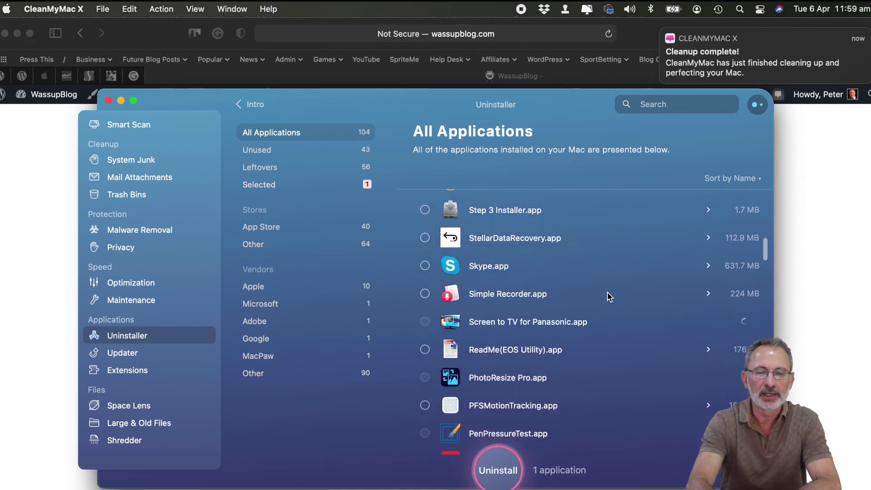
{"action": "scroll", "coordinate": [607, 293], "scroll_direction": "down", "scroll_amount": 3}
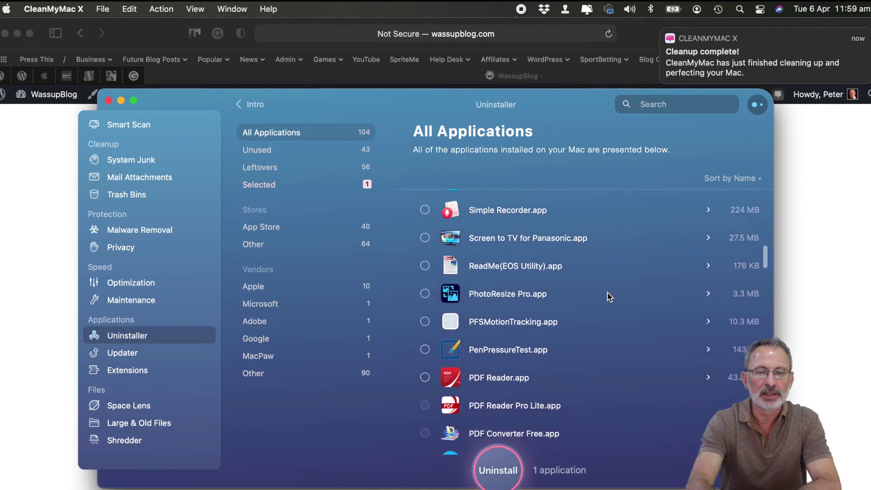
{"action": "scroll", "coordinate": [607, 294], "scroll_direction": "up", "scroll_amount": 1}
{"action": "scroll", "coordinate": [607, 294], "scroll_direction": "down", "scroll_amount": 3}
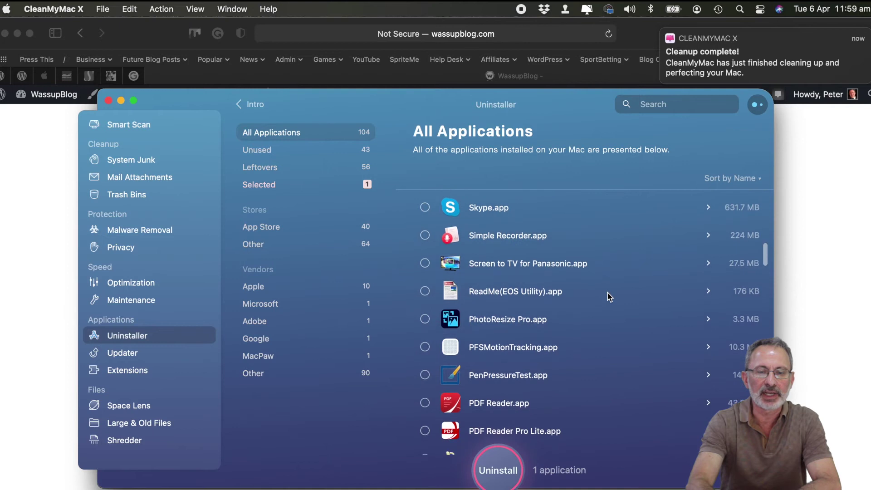
{"action": "scroll", "coordinate": [607, 294], "scroll_direction": "up", "scroll_amount": 8}
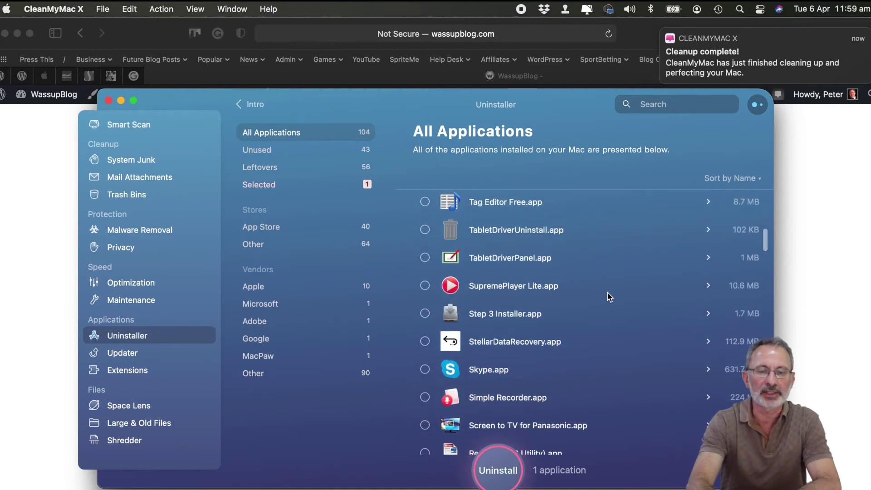
{"action": "scroll", "coordinate": [607, 300], "scroll_direction": "up", "scroll_amount": 4}
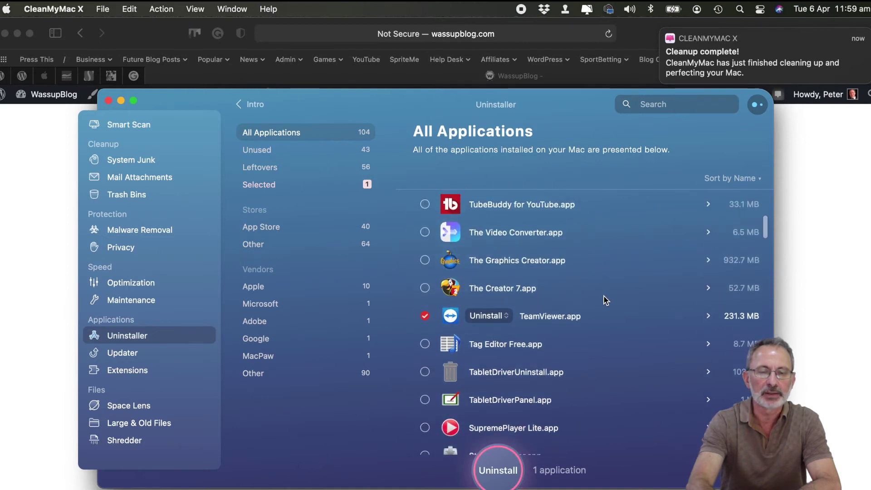
{"action": "left_click", "coordinate": [502, 461]}
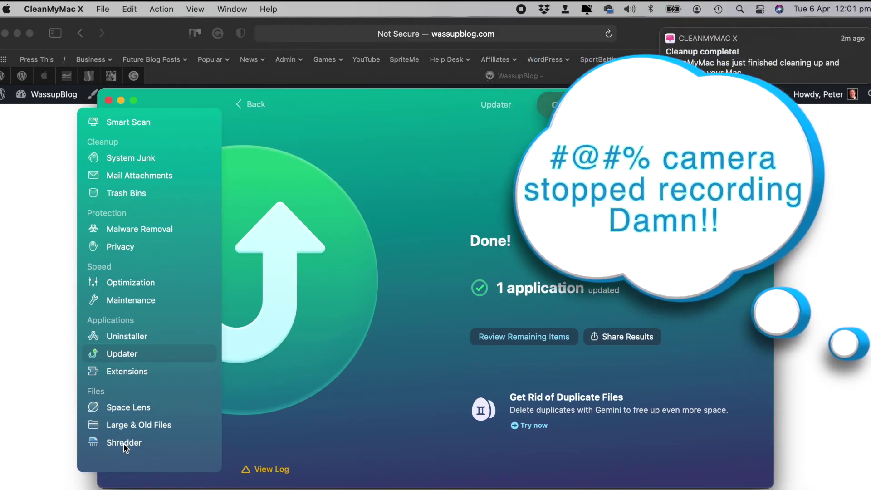
- Switch to the Shredder module for securely erasing files and folders
{"action": "left_click", "coordinate": [124, 442]}
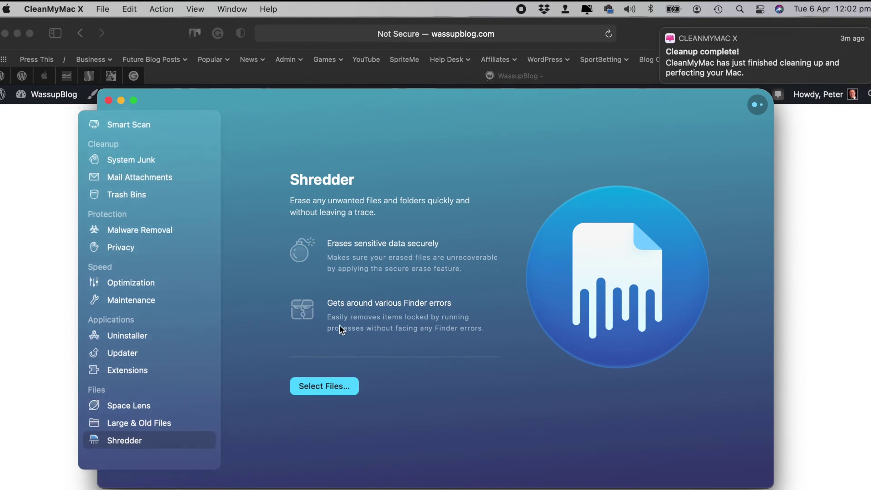
- Scan for large and old files, finding 34.81 GB led by YouTube.fcpbundle at 7.06 GB
{"action": "left_click", "coordinate": [144, 427]}
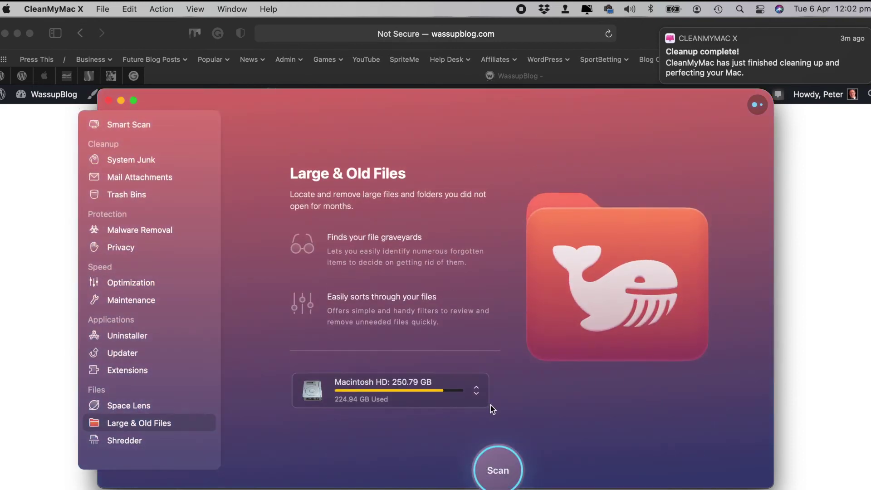
{"action": "left_click", "coordinate": [502, 469]}
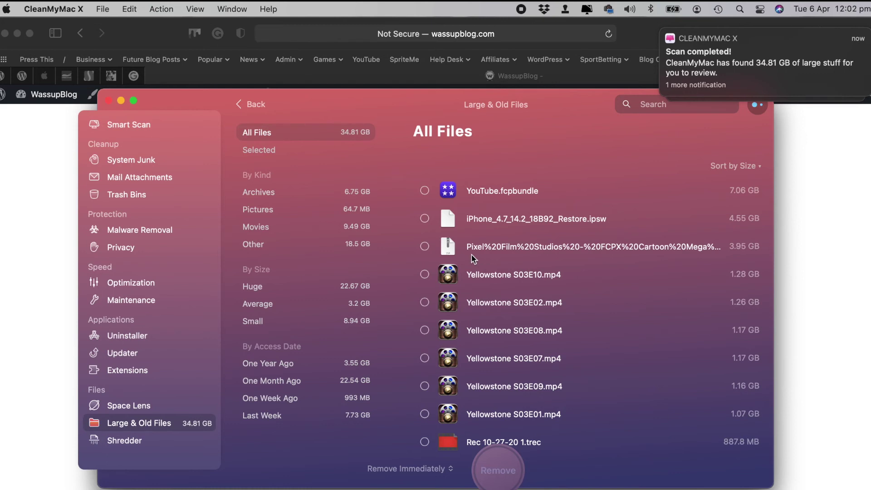
- Tick the 3.95 GB Pixel Film file and Yellowstone S03 episodes 10, 02, 08, 07, 09, 01
{"action": "left_click", "coordinate": [424, 246]}
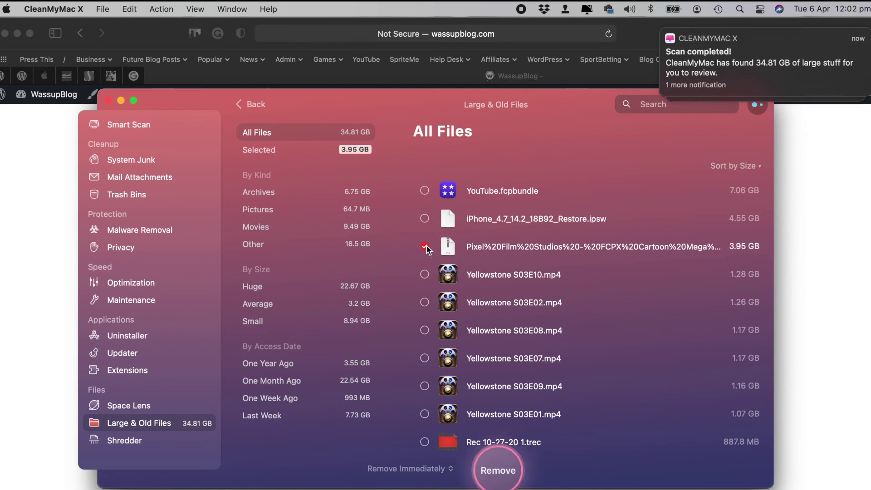
{"action": "left_click", "coordinate": [425, 275]}
{"action": "left_click", "coordinate": [425, 302]}
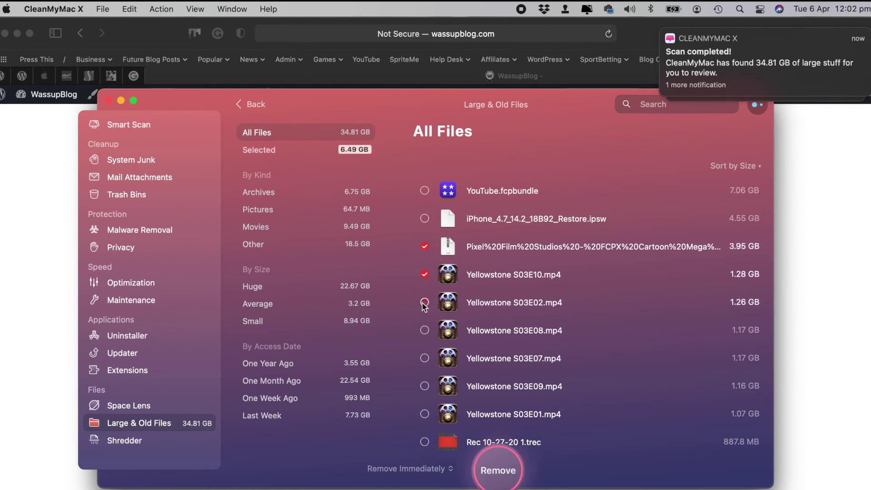
{"action": "left_click", "coordinate": [424, 331]}
{"action": "left_click", "coordinate": [424, 358]}
{"action": "left_click", "coordinate": [424, 386]}
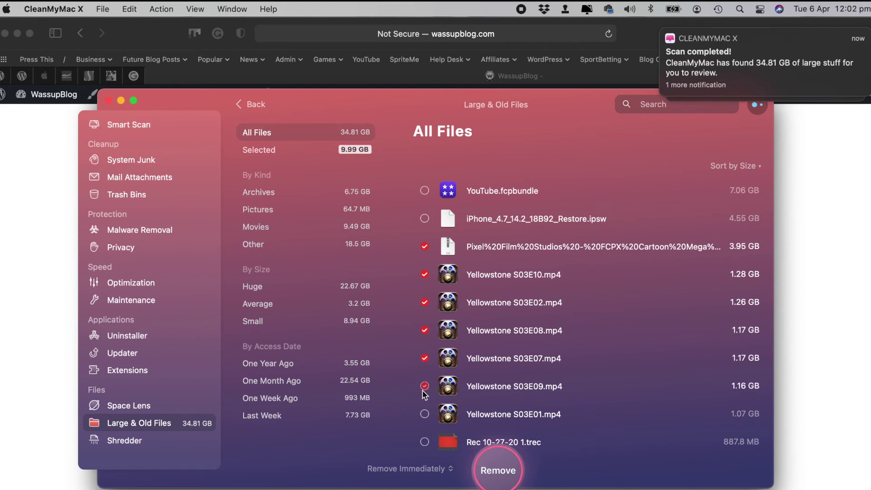
{"action": "left_click", "coordinate": [425, 413]}
- Add the screen recording, 437.3 MB Pixel Film file and two zips, then remove 13.01 GB
{"action": "scroll", "coordinate": [424, 425], "scroll_direction": "down", "scroll_amount": 1}
{"action": "scroll", "coordinate": [425, 425], "scroll_direction": "down", "scroll_amount": 5}
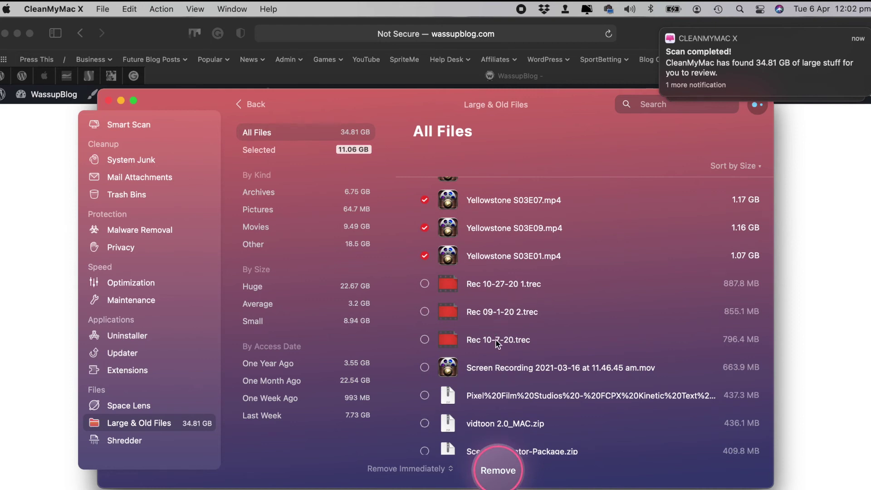
{"action": "scroll", "coordinate": [504, 303], "scroll_direction": "down", "scroll_amount": 2}
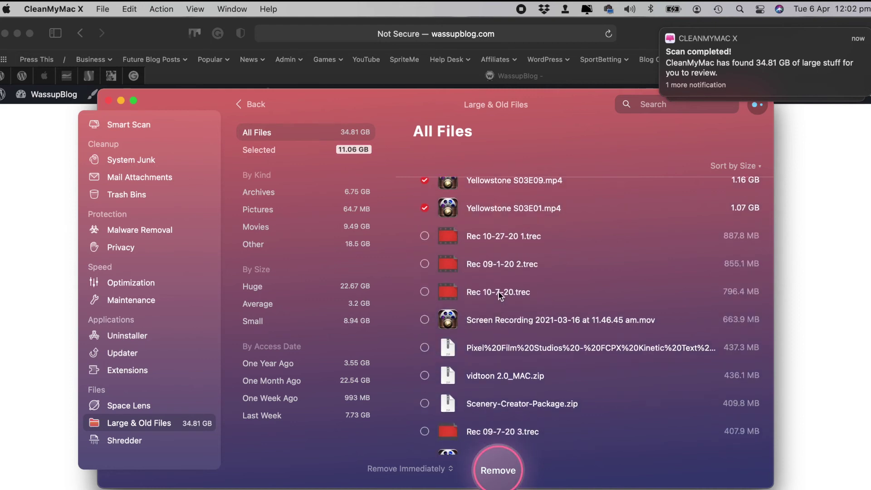
{"action": "left_click", "coordinate": [424, 320]}
{"action": "left_click", "coordinate": [424, 348]}
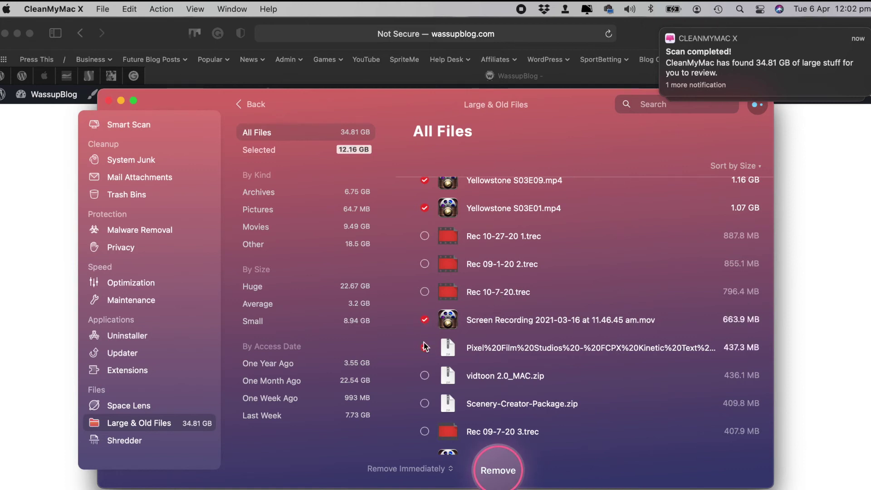
{"action": "scroll", "coordinate": [416, 380], "scroll_direction": "down", "scroll_amount": 1}
{"action": "scroll", "coordinate": [416, 381], "scroll_direction": "down", "scroll_amount": 1}
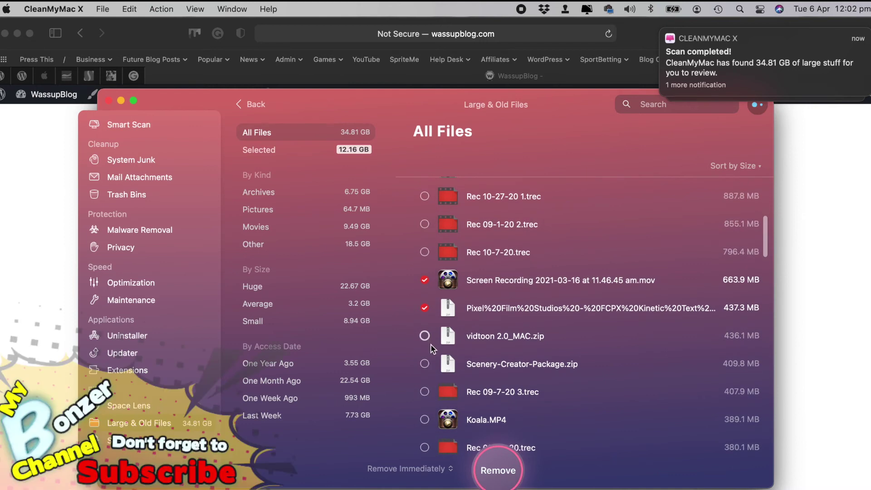
{"action": "left_click", "coordinate": [424, 335]}
{"action": "left_click", "coordinate": [425, 362]}
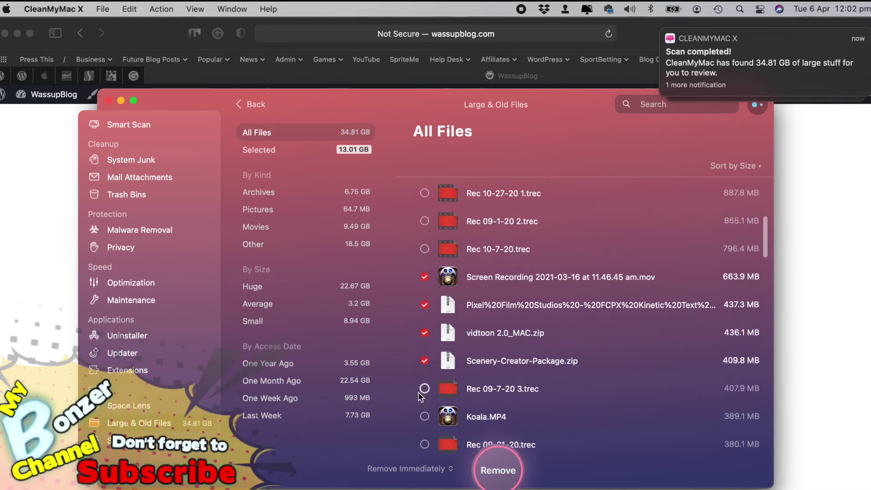
{"action": "scroll", "coordinate": [424, 395], "scroll_direction": "down", "scroll_amount": 2}
{"action": "scroll", "coordinate": [421, 405], "scroll_direction": "down", "scroll_amount": 4}
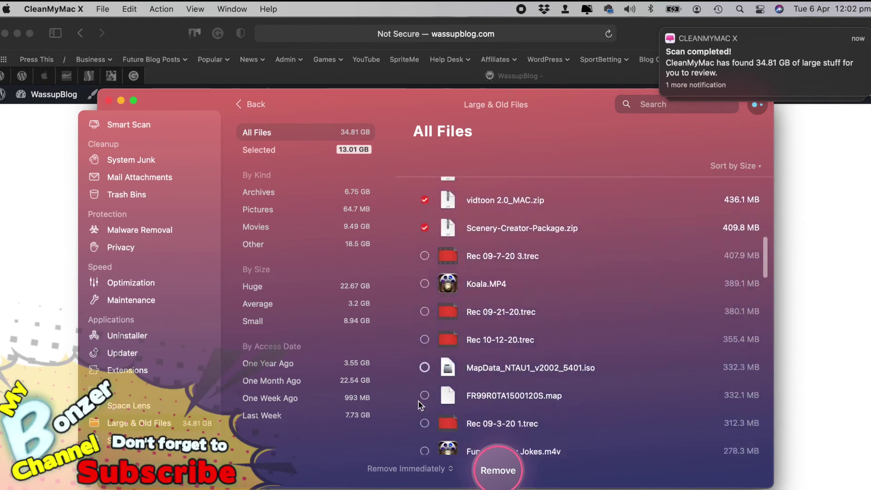
{"action": "left_click", "coordinate": [494, 462]}
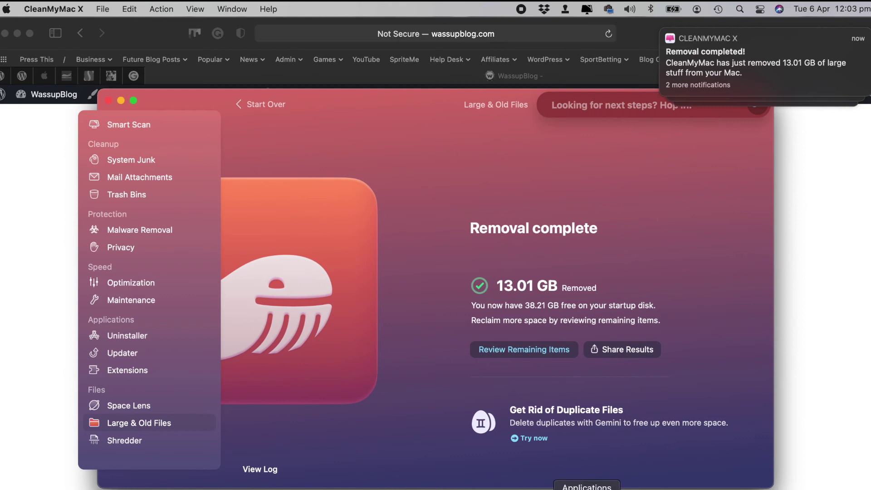
- Bring CleanMyMac X to the front and close its removal results window
{"action": "left_click", "coordinate": [592, 489]}
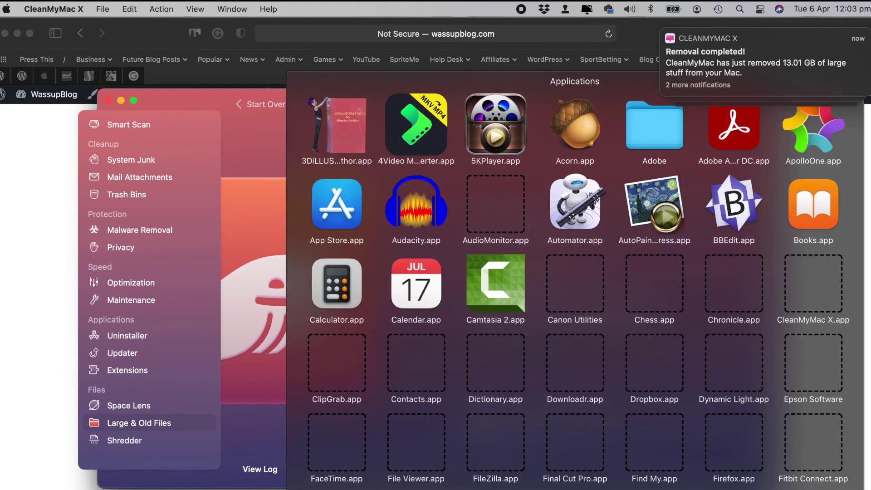
{"action": "left_click", "coordinate": [29, 401]}
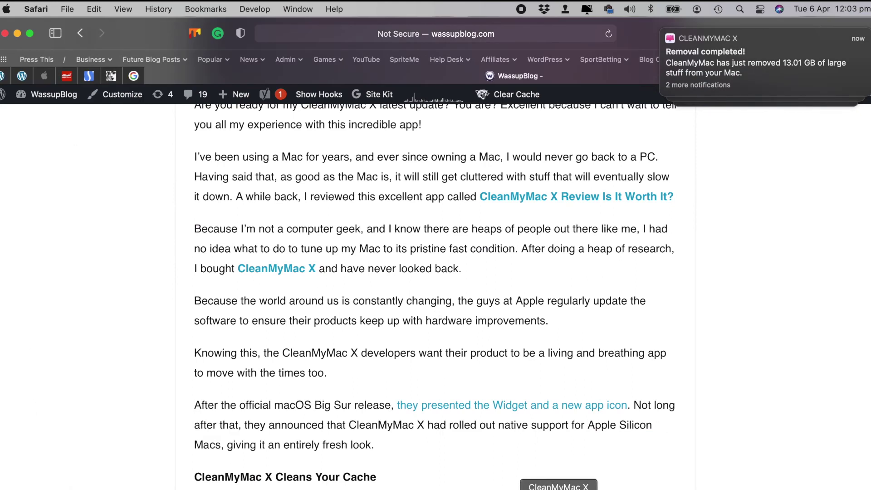
{"action": "left_click", "coordinate": [561, 489]}
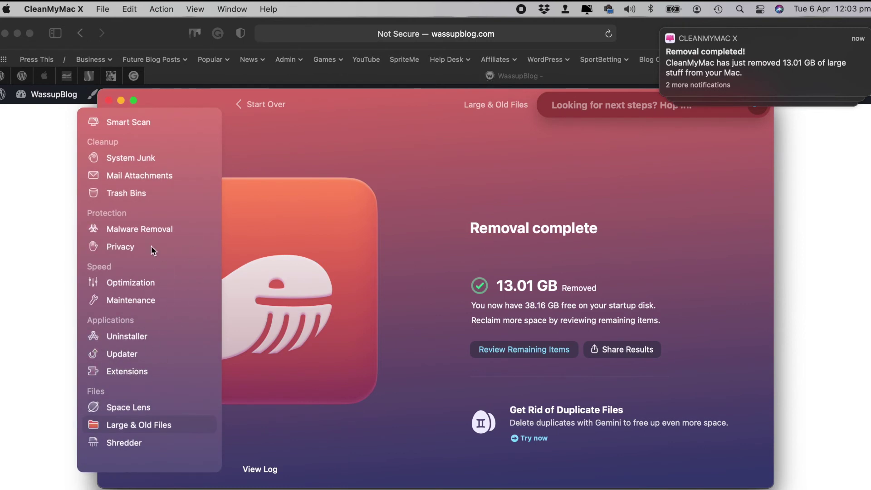
{"action": "left_click", "coordinate": [108, 100]}
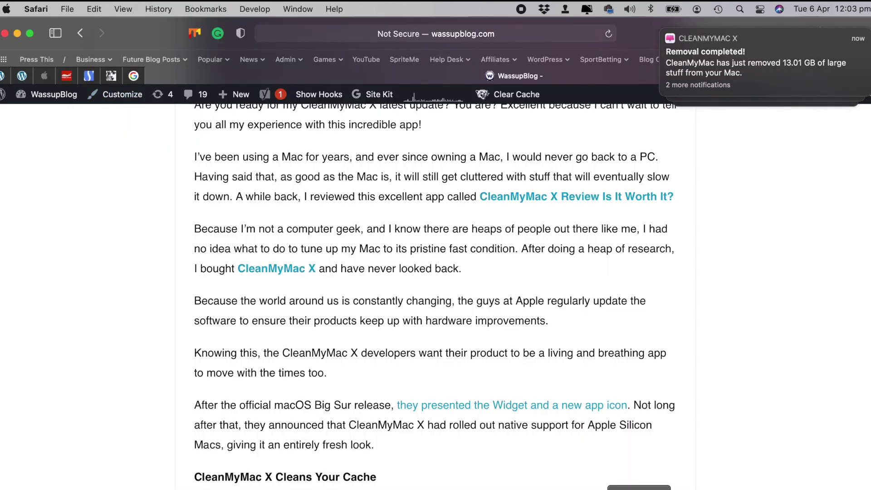
- Open the Applications folder in Finder from the Dock's Applications stack
{"action": "left_click", "coordinate": [575, 488]}
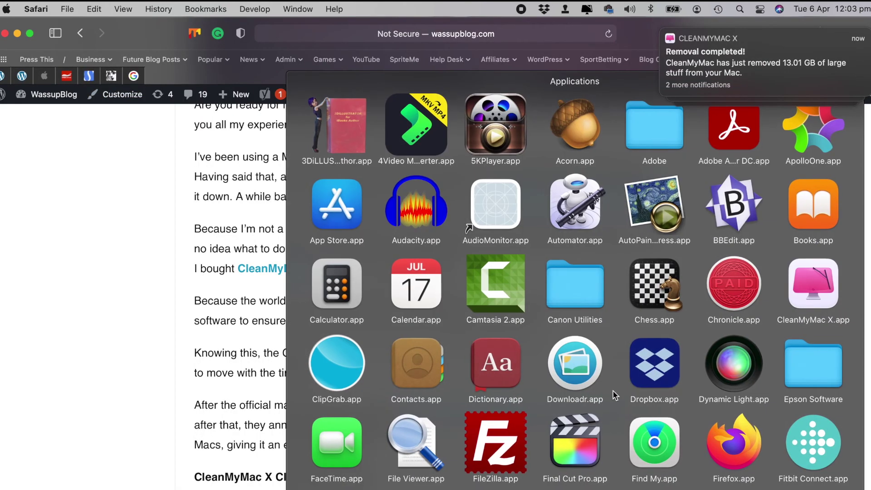
{"action": "scroll", "coordinate": [615, 394], "scroll_direction": "down", "scroll_amount": 15}
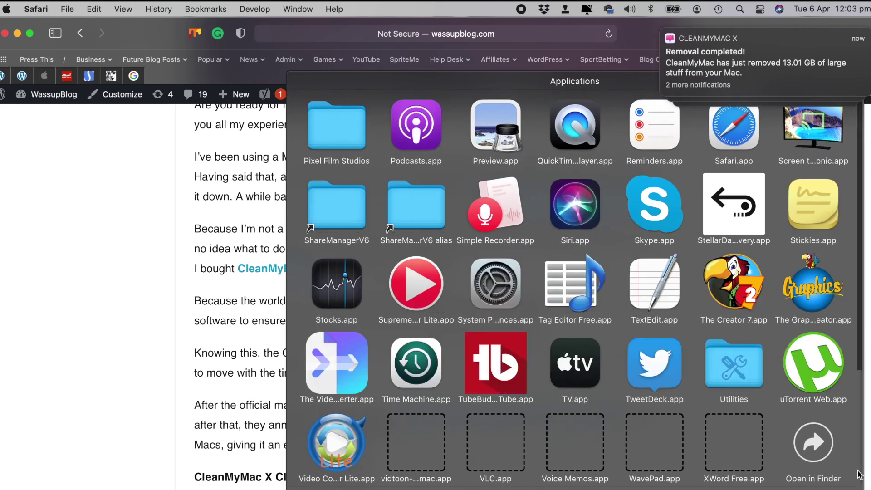
{"action": "left_click", "coordinate": [819, 442]}
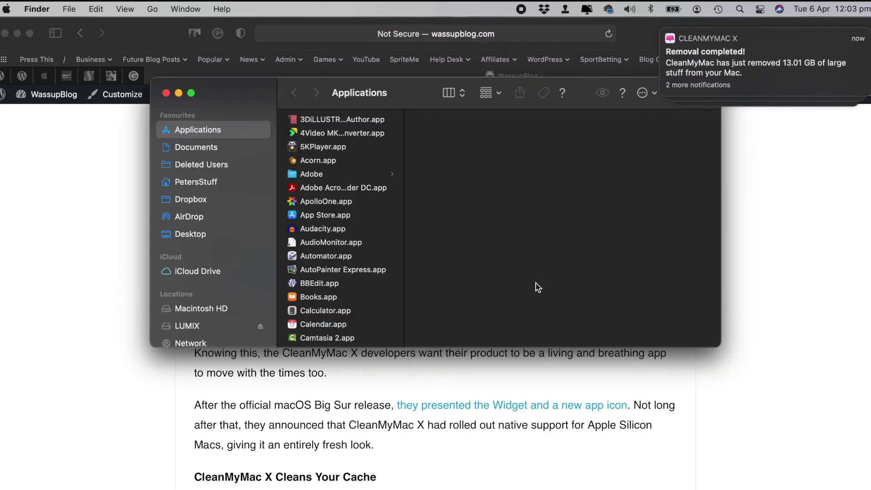
- Select Tag Editor Free.app, the 18.7 MB app, in Finder's Applications list
{"action": "scroll", "coordinate": [375, 272], "scroll_direction": "down", "scroll_amount": 15}
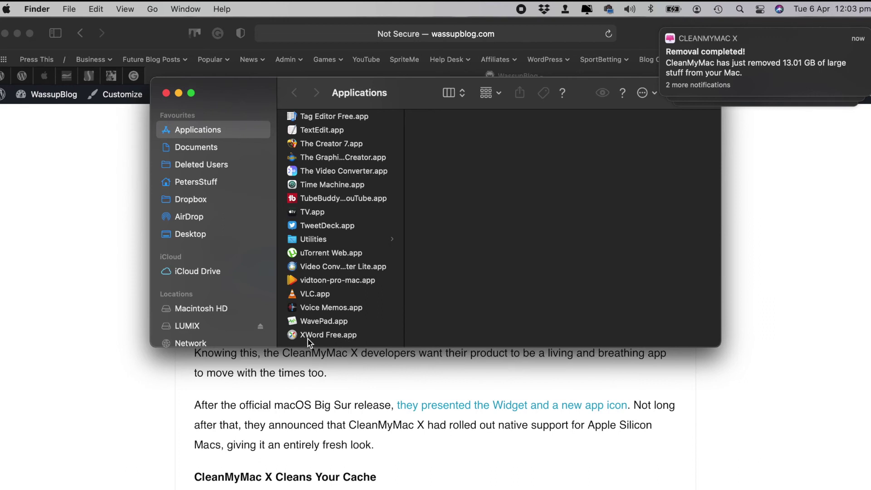
{"action": "scroll", "coordinate": [307, 340], "scroll_direction": "up", "scroll_amount": 5}
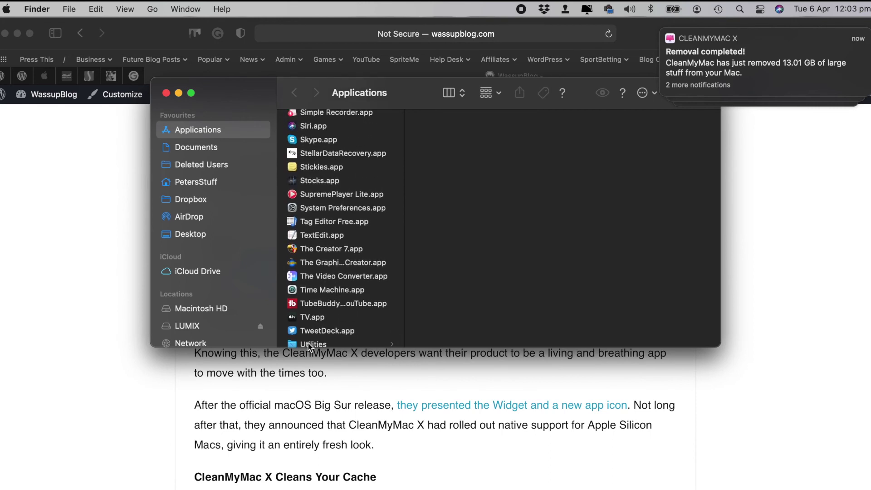
{"action": "scroll", "coordinate": [321, 313], "scroll_direction": "up", "scroll_amount": 2}
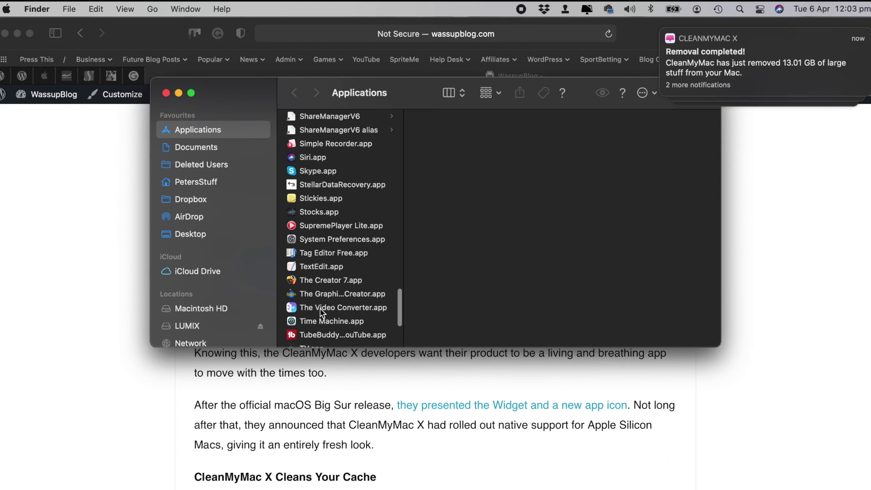
{"action": "scroll", "coordinate": [320, 313], "scroll_direction": "up", "scroll_amount": 3}
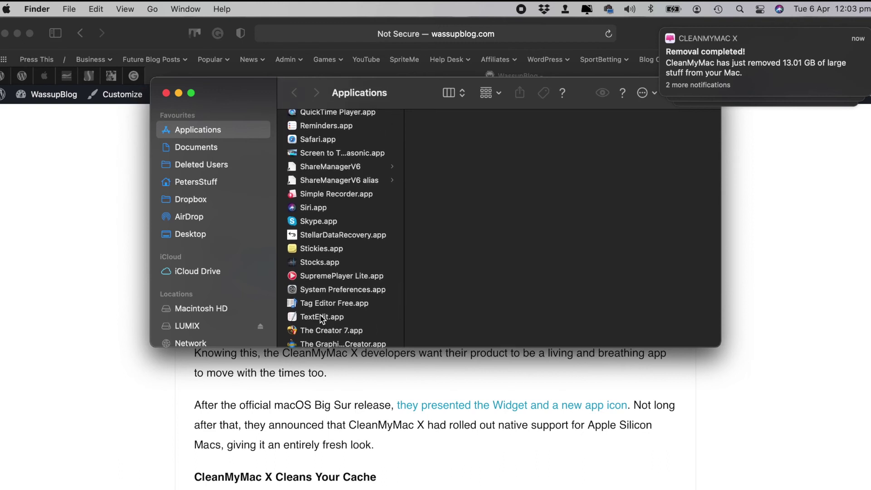
{"action": "left_click", "coordinate": [320, 305]}
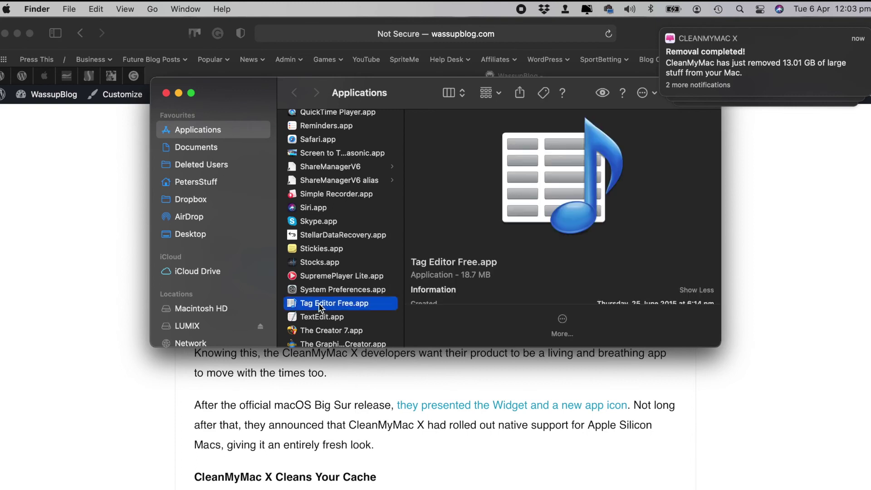
- Move Tag Editor Free.app to the Bin, authorising with the account password
{"action": "right_click", "coordinate": [321, 307]}
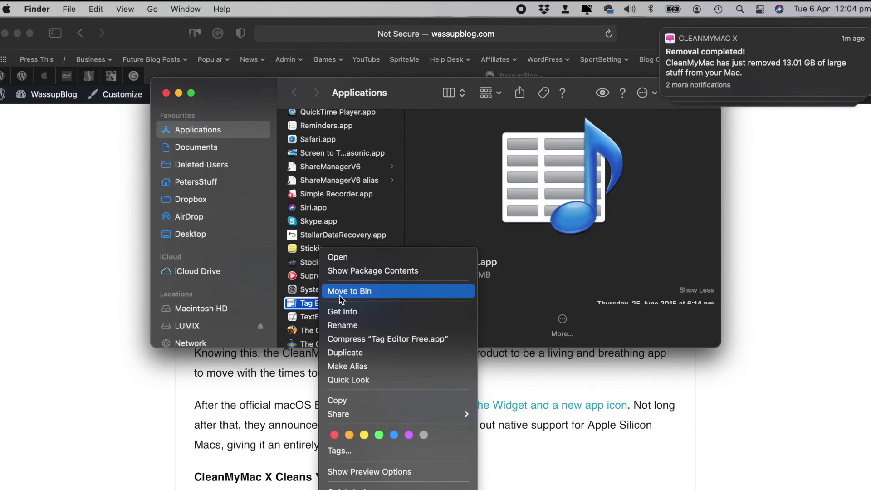
{"action": "left_click", "coordinate": [342, 295]}
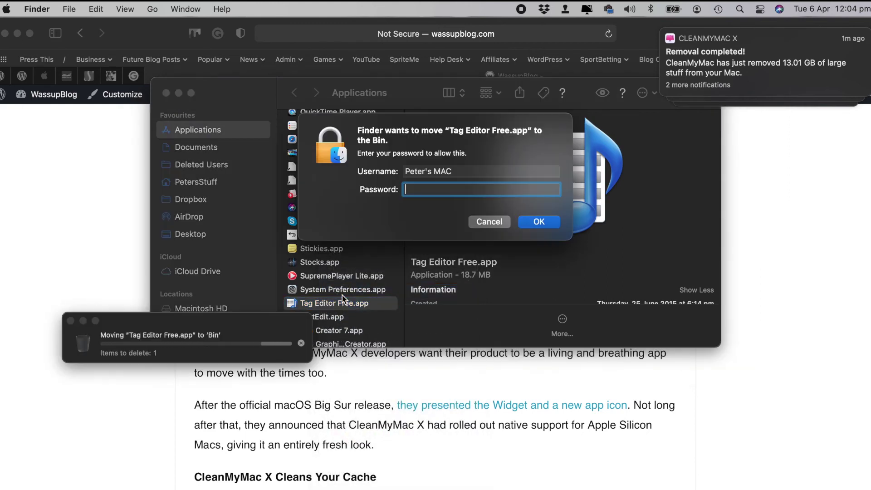
{"action": "type", "text": "•••••"}
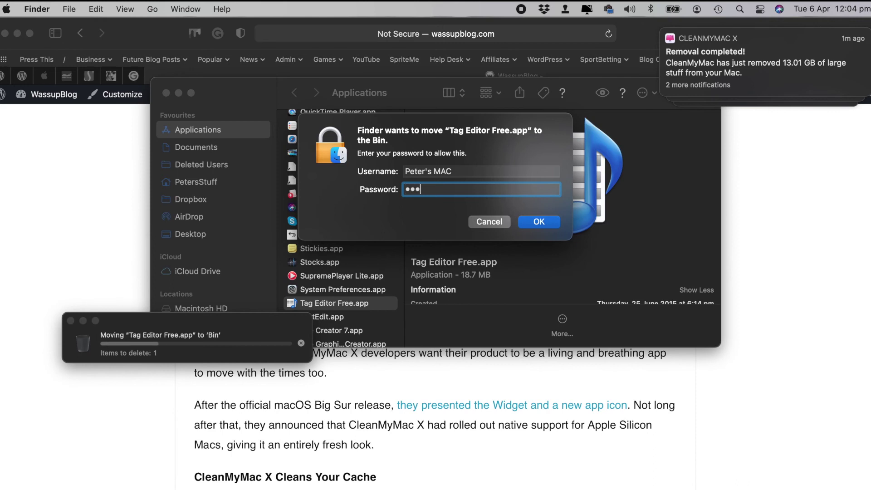
{"action": "type", "text": "•••••"}
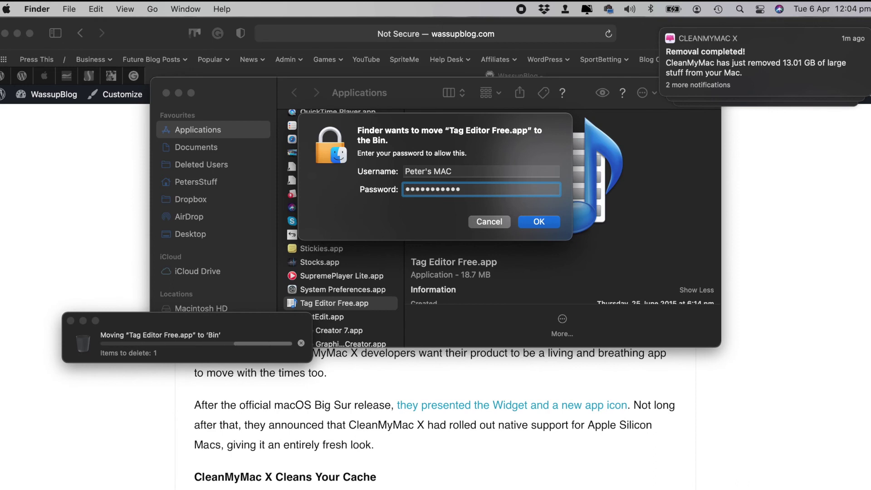
{"action": "key", "text": "Return"}
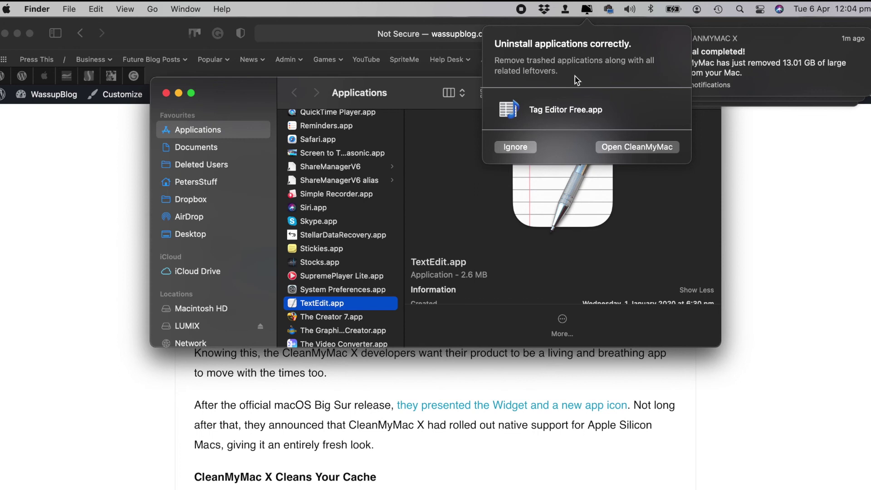
- From the CleanMyMac popup, uninstall Tag Editor Free.app's 8.7 MB of leftovers
{"action": "left_click", "coordinate": [623, 147]}
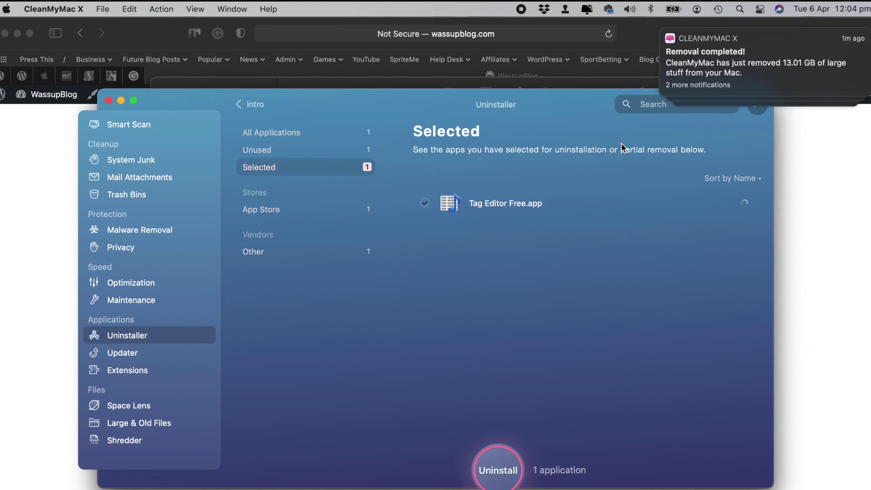
{"action": "left_click", "coordinate": [498, 474]}
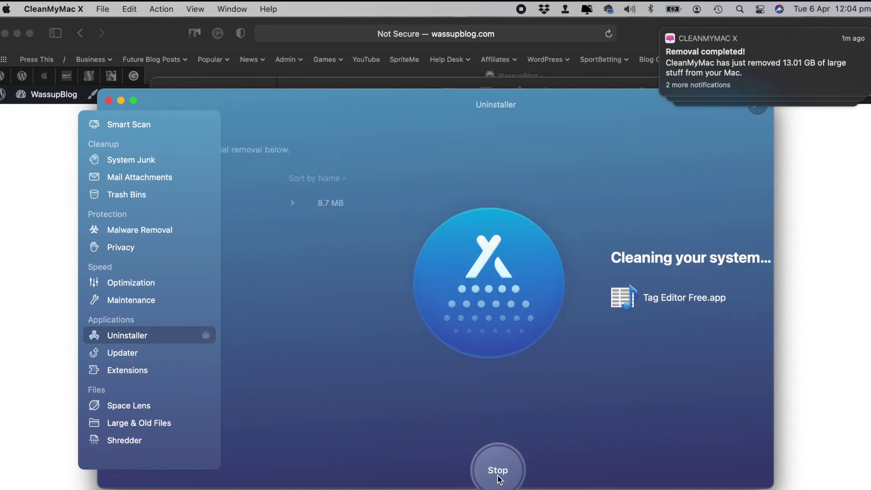